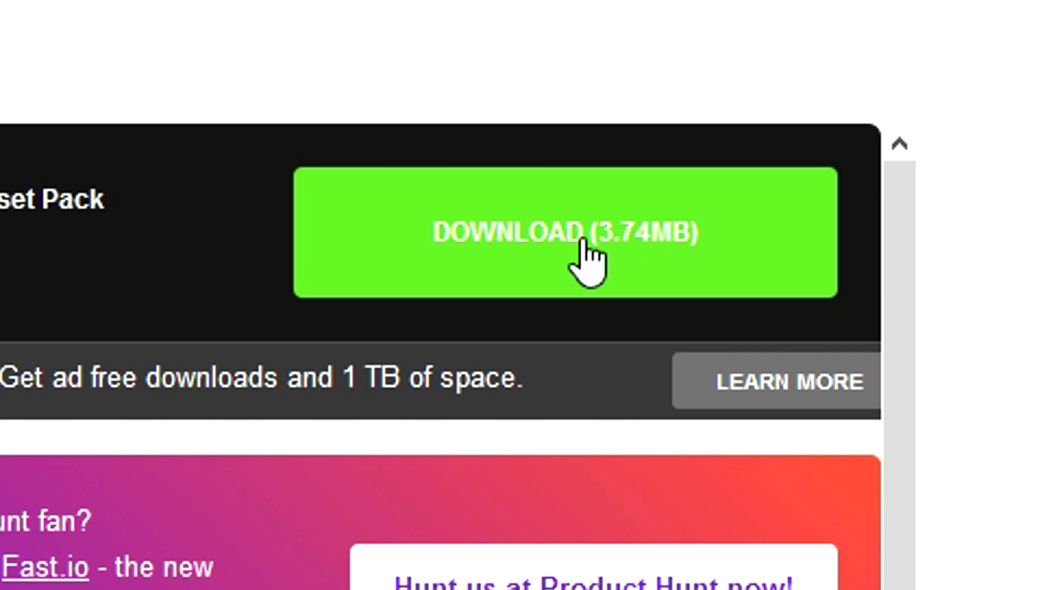
# Download the Color Grading Preset Pack zip from MediaFire and save it to the desktop
pyautogui.click(590, 258)
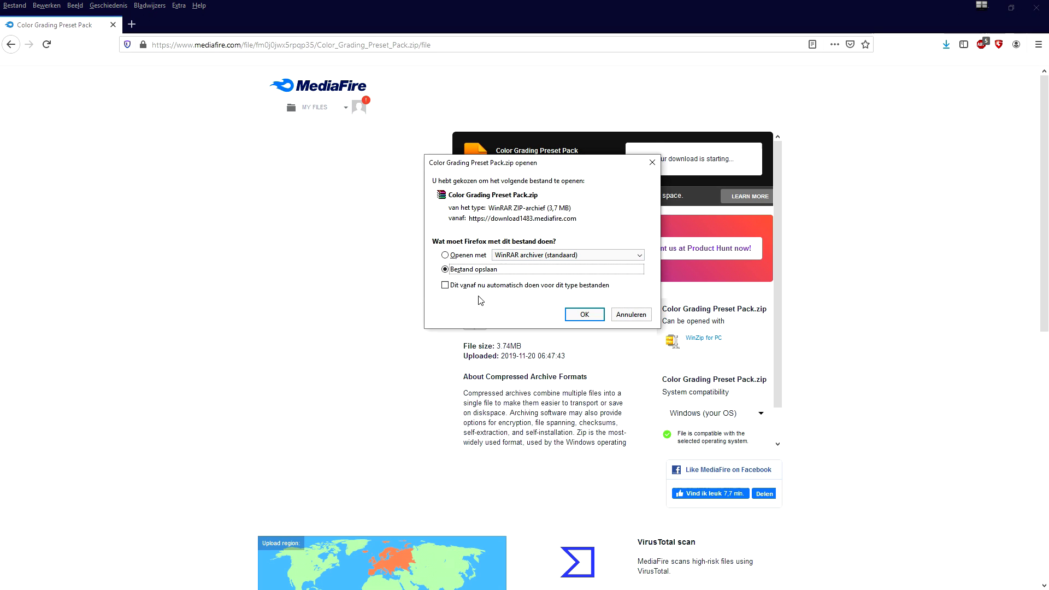
pyautogui.click(584, 315)
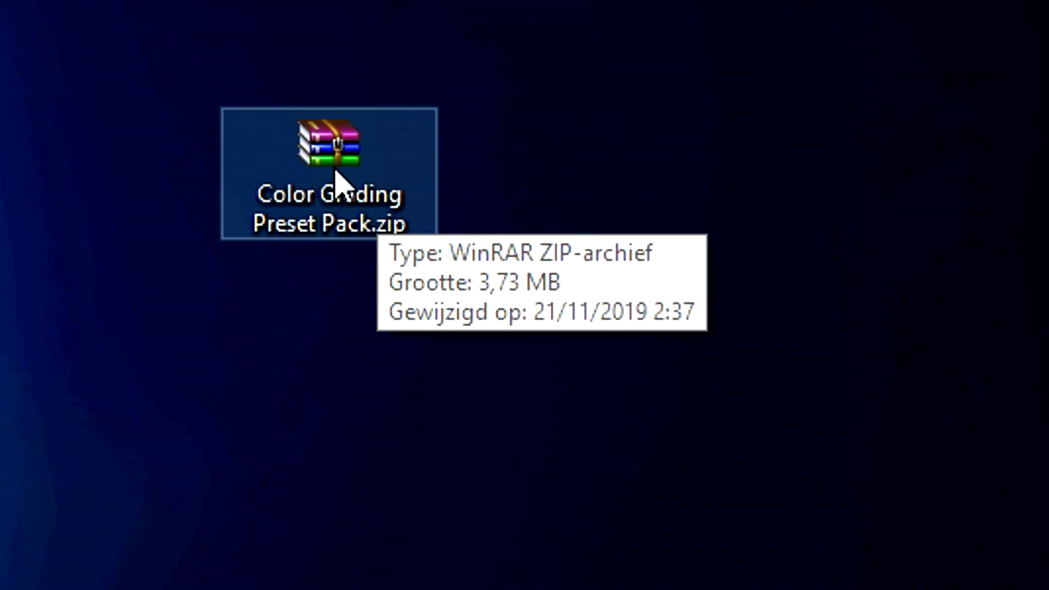
# Extract the Color Grading Preset Pack zip here on the desktop, then deselect the new folder
pyautogui.rightClick(328, 189)
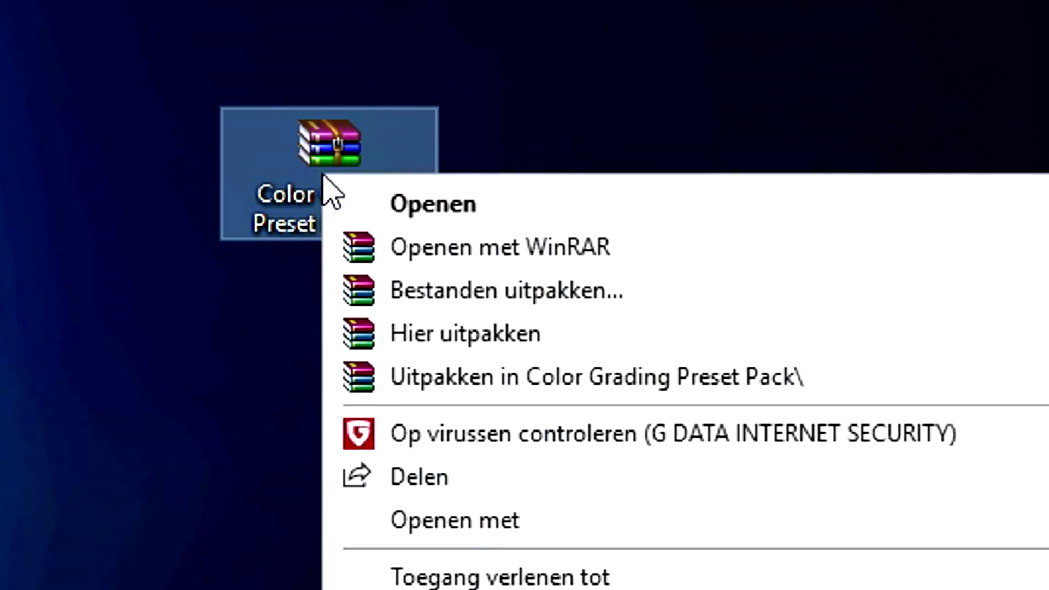
pyautogui.click(491, 336)
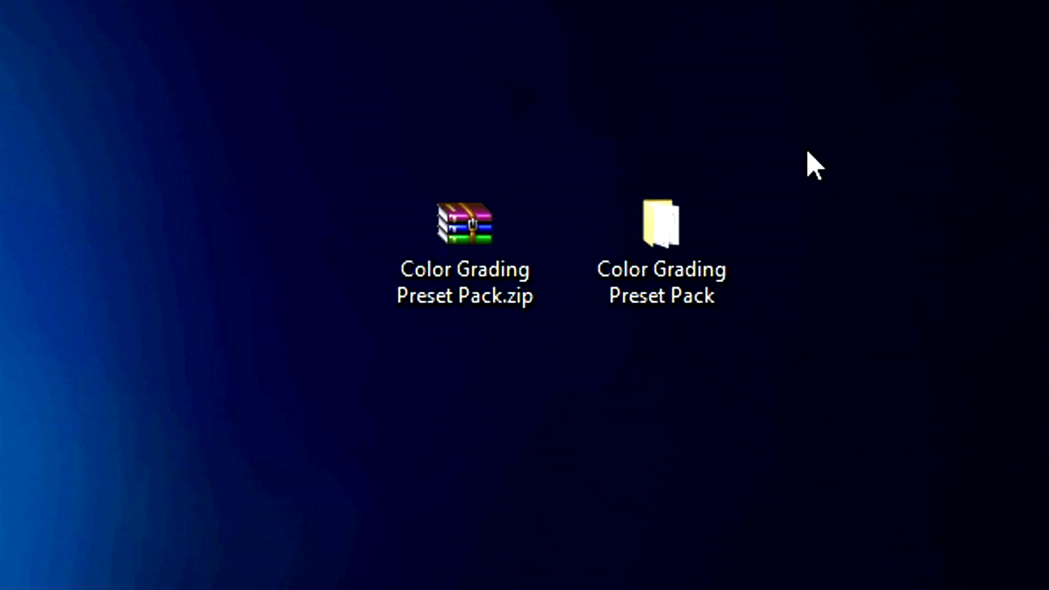
pyautogui.click(639, 282)
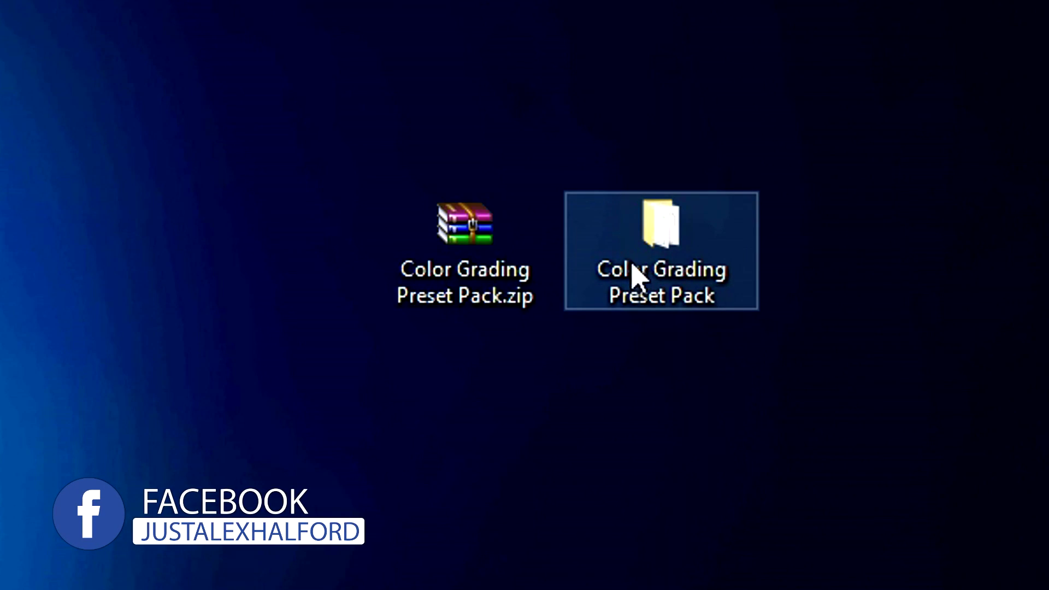
pyautogui.click(650, 131)
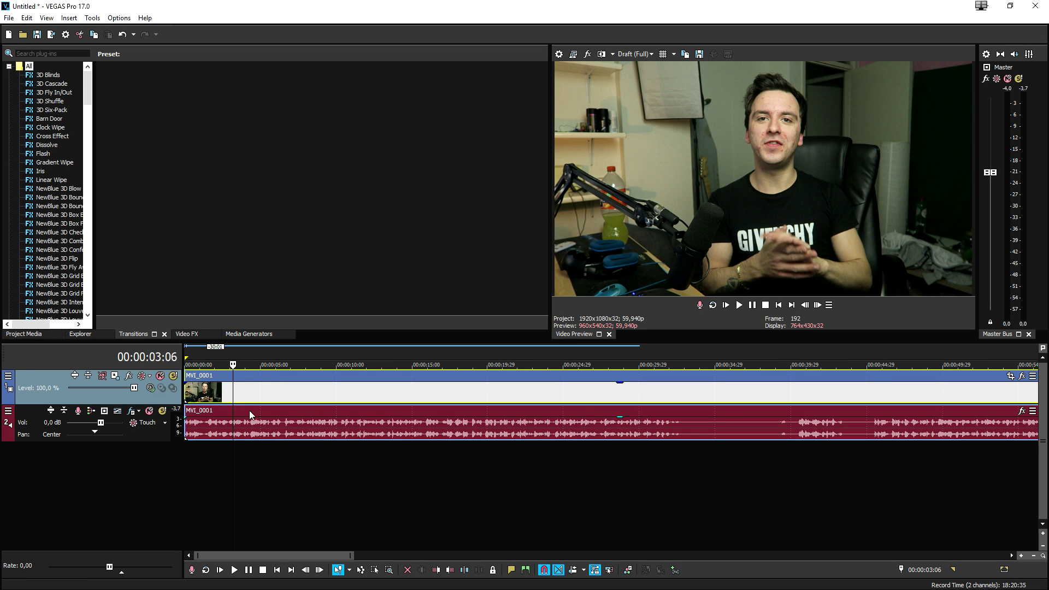
pyautogui.scroll(1, 251, 415)
pyautogui.scroll(1, 344, 410)
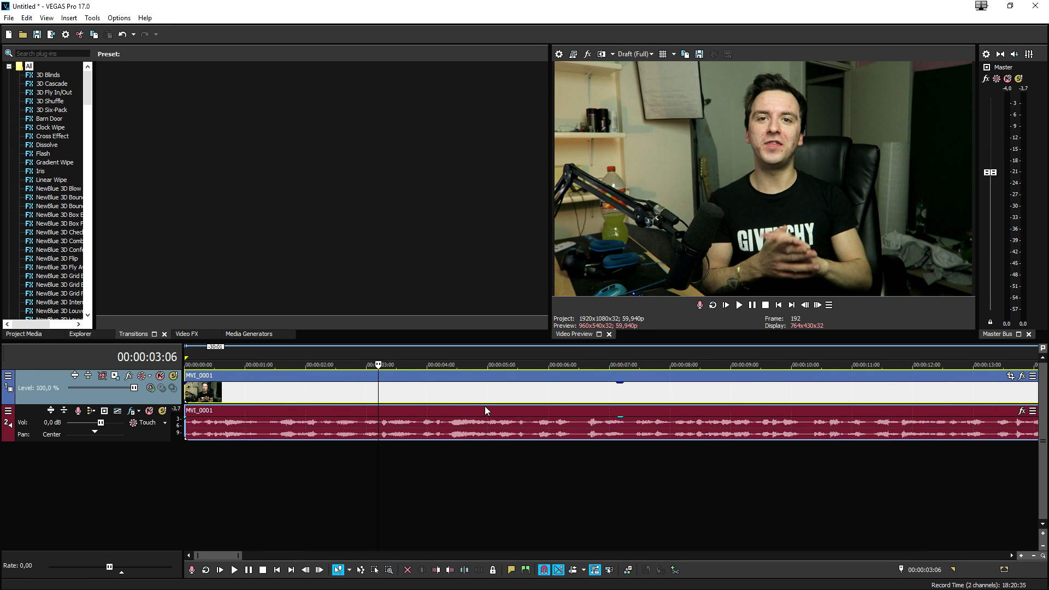
pyautogui.scroll(1, 486, 407)
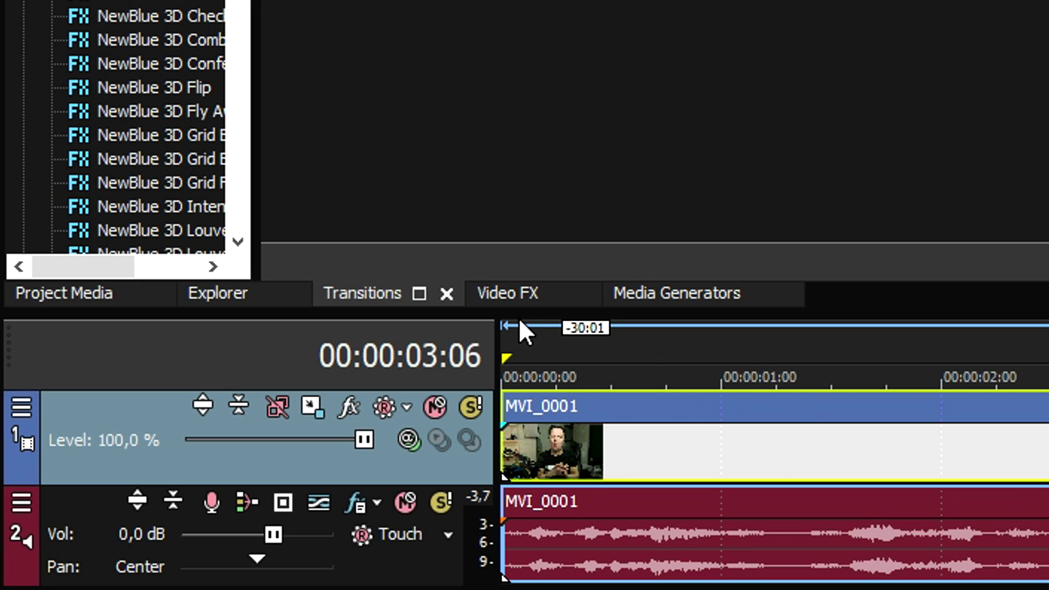
# Apply the (Default) LUT Filter preset to the MVI_0001 clip and browse for a CUBE file
pyautogui.click(510, 288)
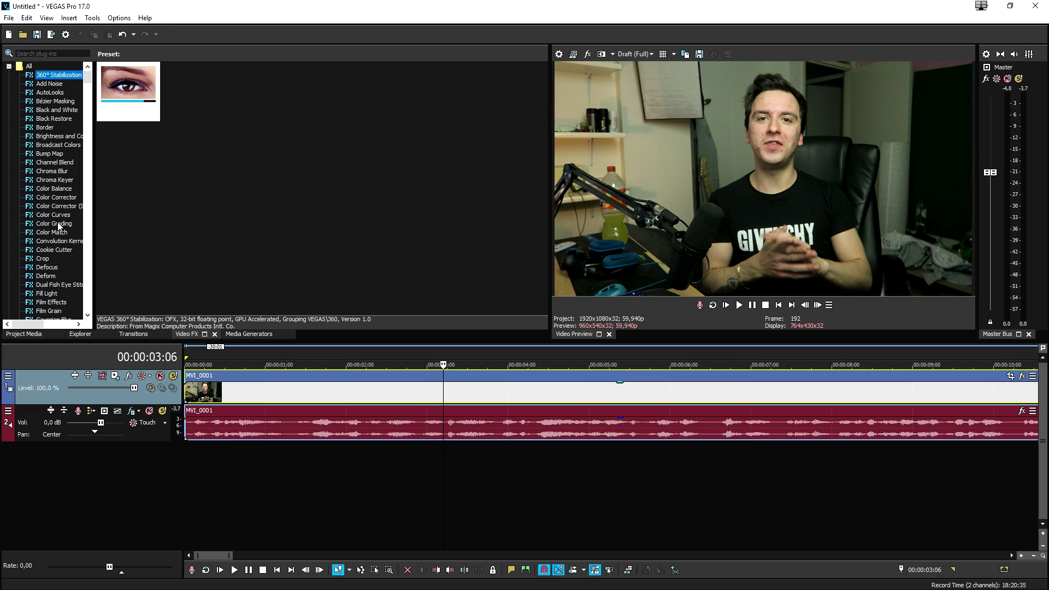
pyautogui.scroll(-3, 60, 221)
pyautogui.scroll(-3, 59, 222)
pyautogui.scroll(-3, 60, 222)
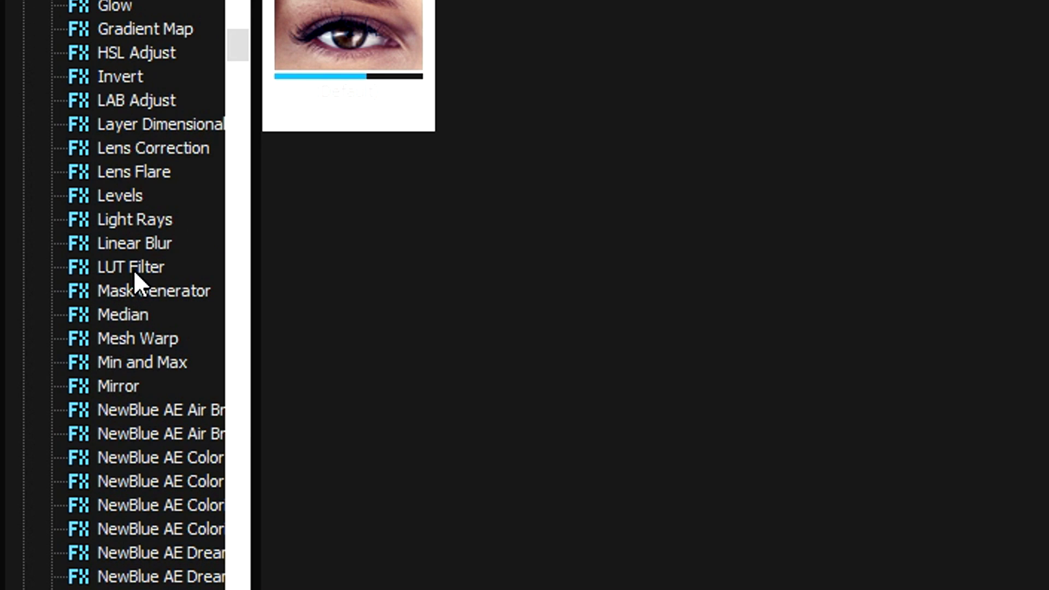
pyautogui.click(133, 270)
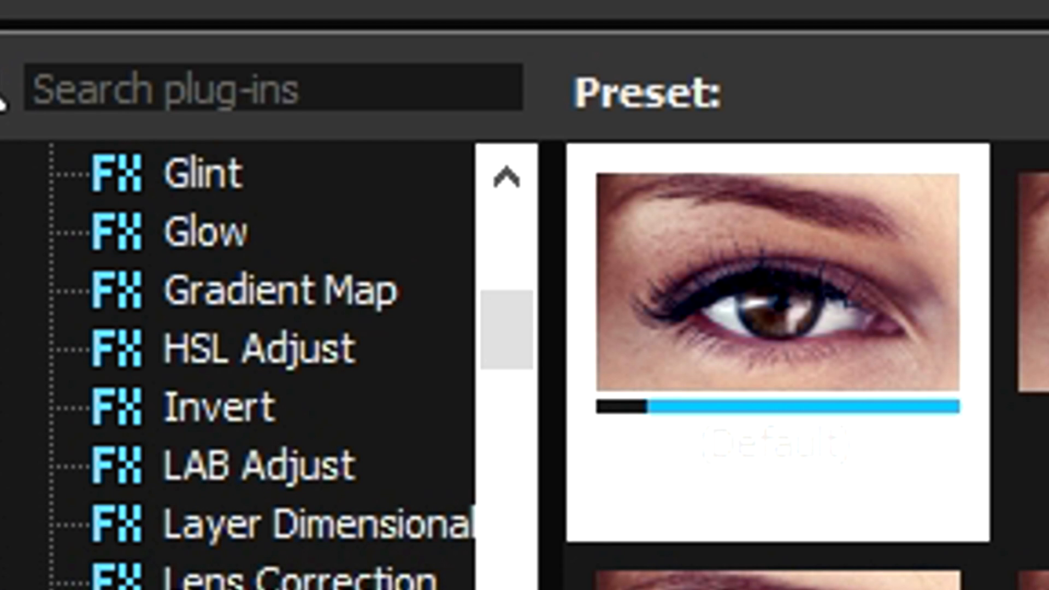
pyautogui.click(790, 328)
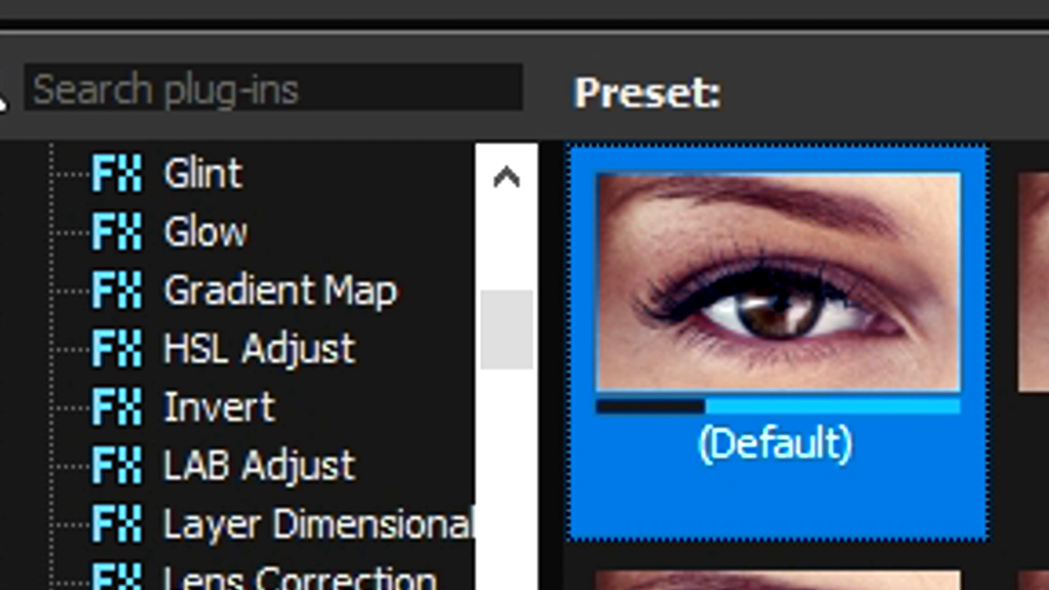
pyautogui.doubleClick(778, 328)
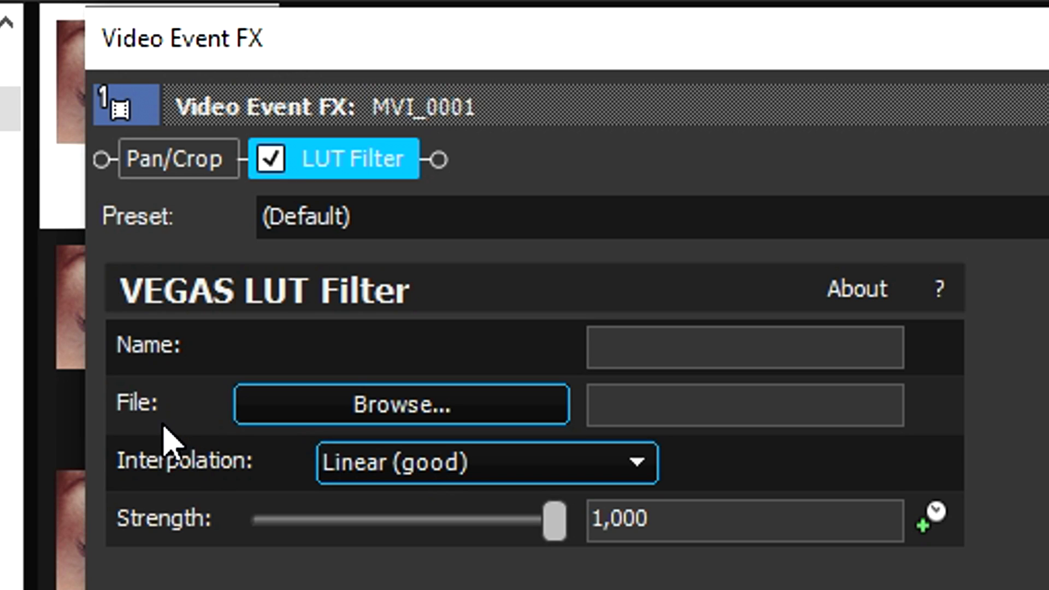
pyautogui.click(354, 410)
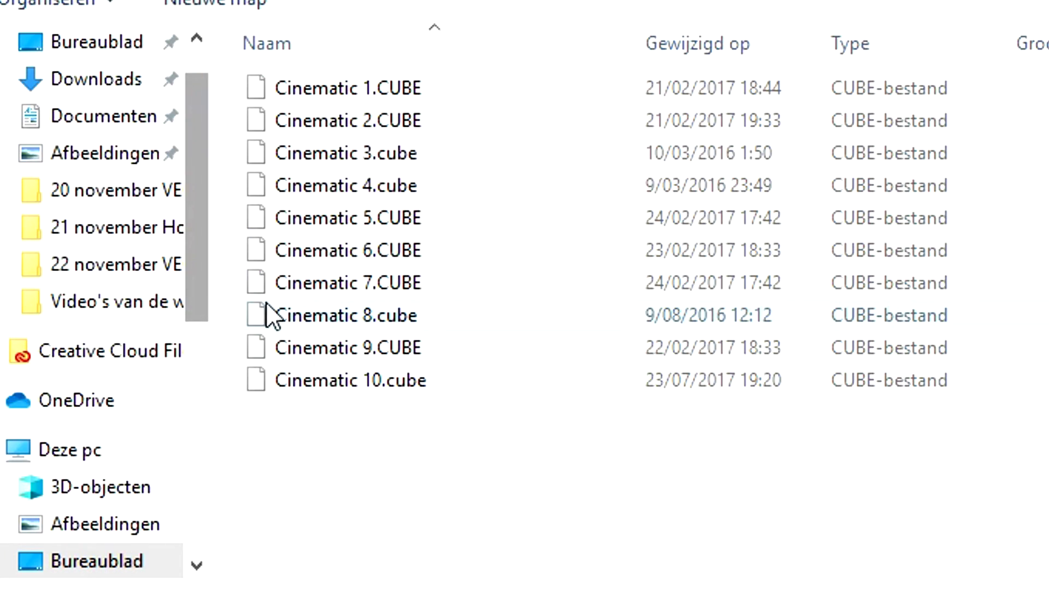
# Load Cinematic 2.CUBE into the MVI_0001 clip's LUT Filter
pyautogui.doubleClick(366, 119)
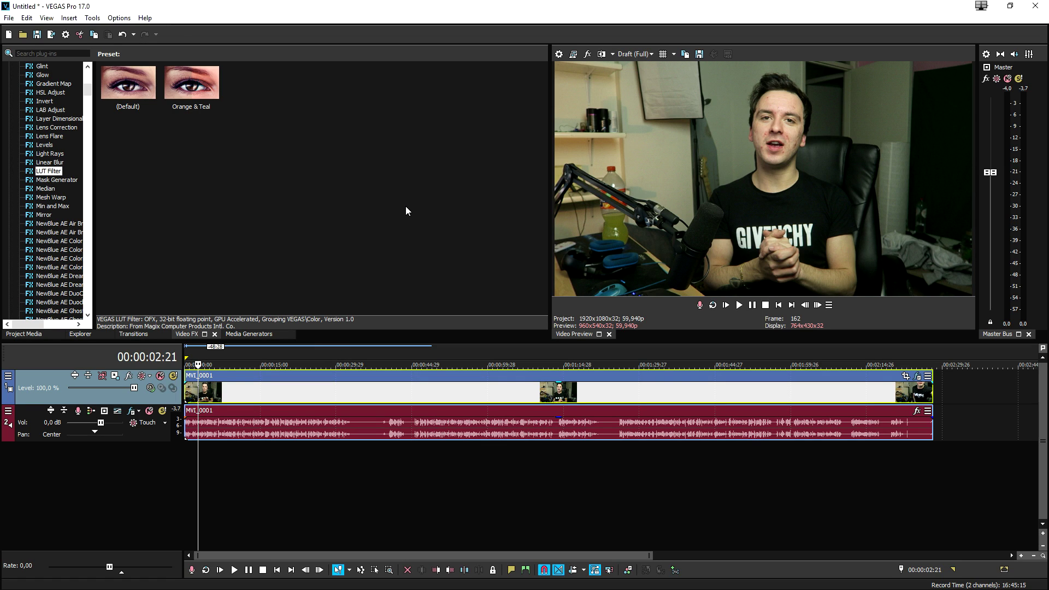
pyautogui.scroll(3, 363, 394)
pyautogui.scroll(2, 363, 402)
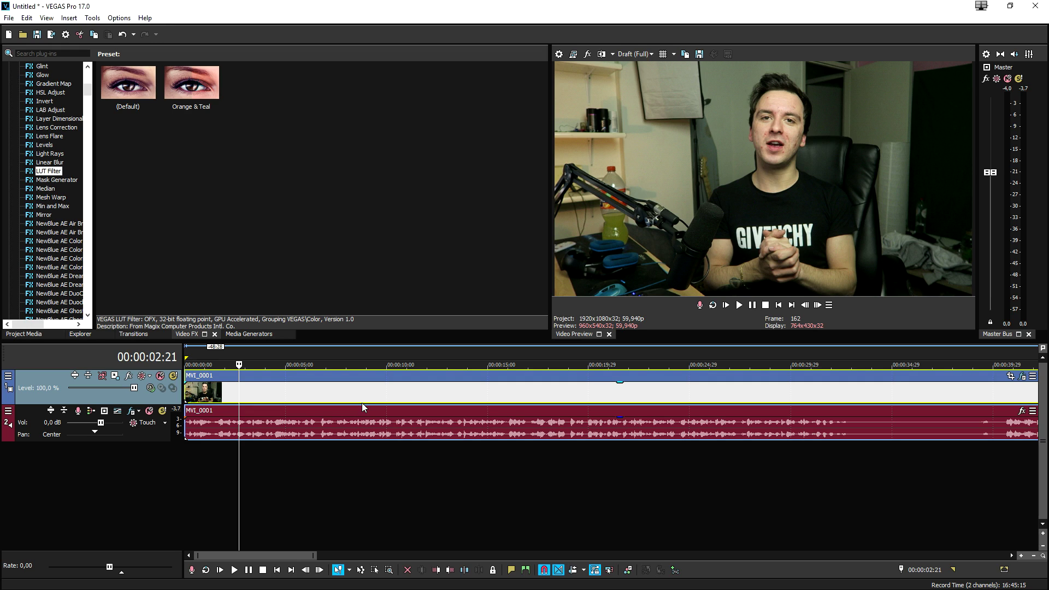
# Load Cinematic 1.CUBE, save the LUT Filter as preset 'Woods', and close Video Event FX
pyautogui.click(127, 100)
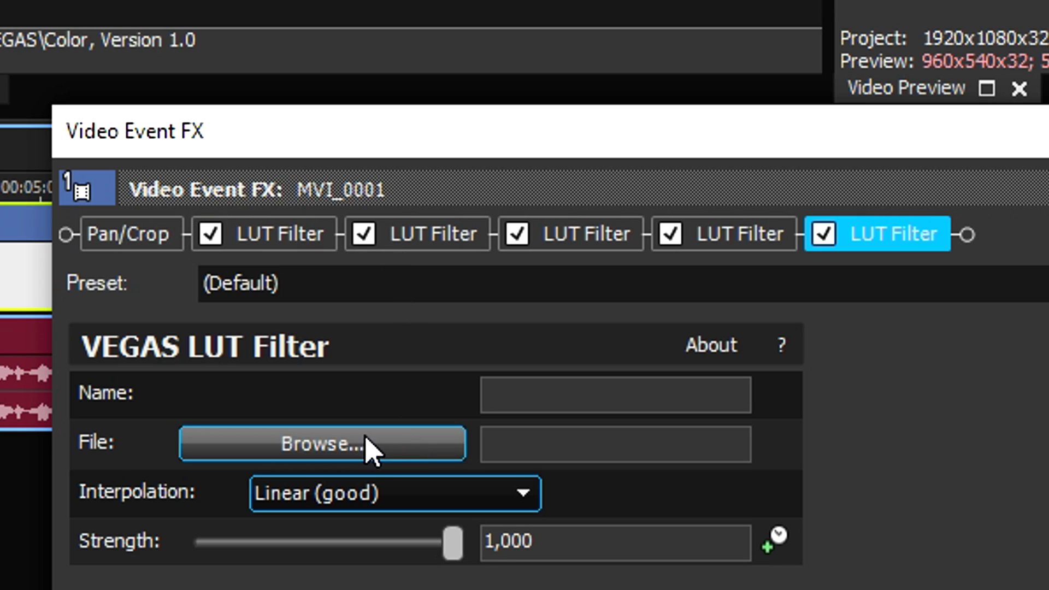
pyautogui.click(352, 449)
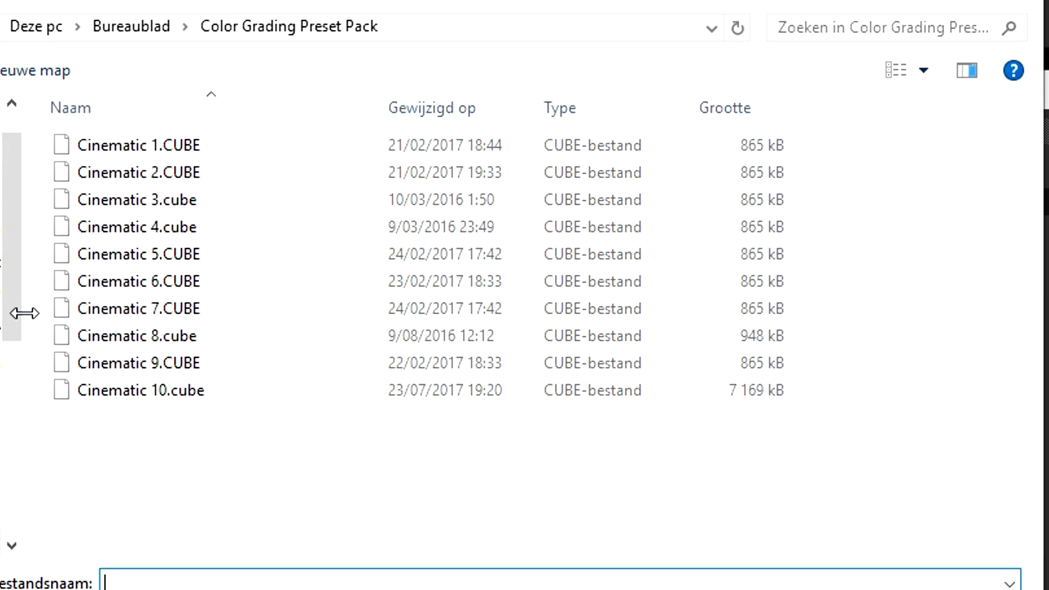
pyautogui.doubleClick(151, 145)
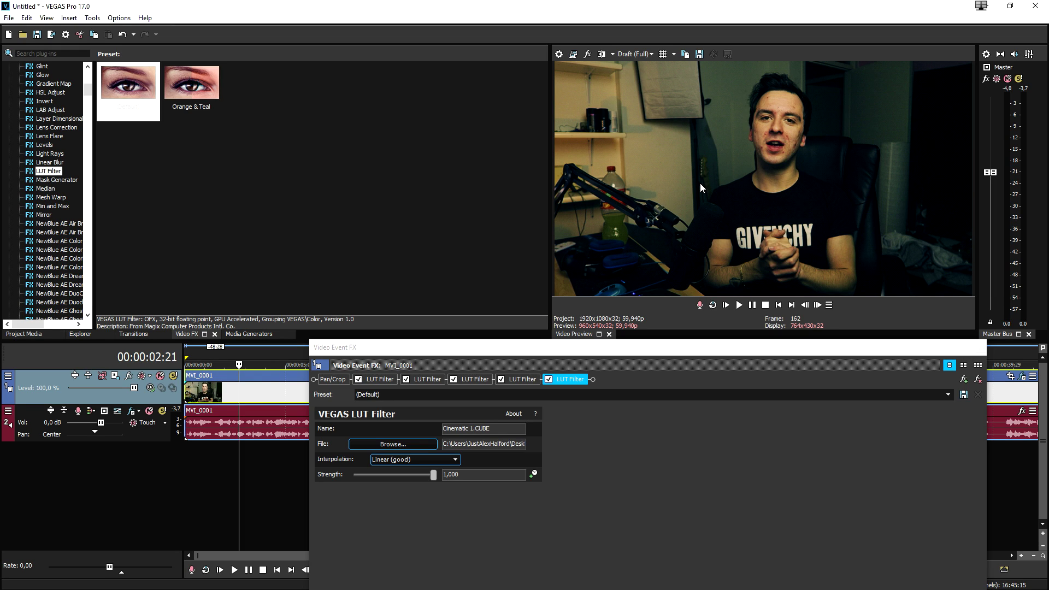
pyautogui.click(385, 395)
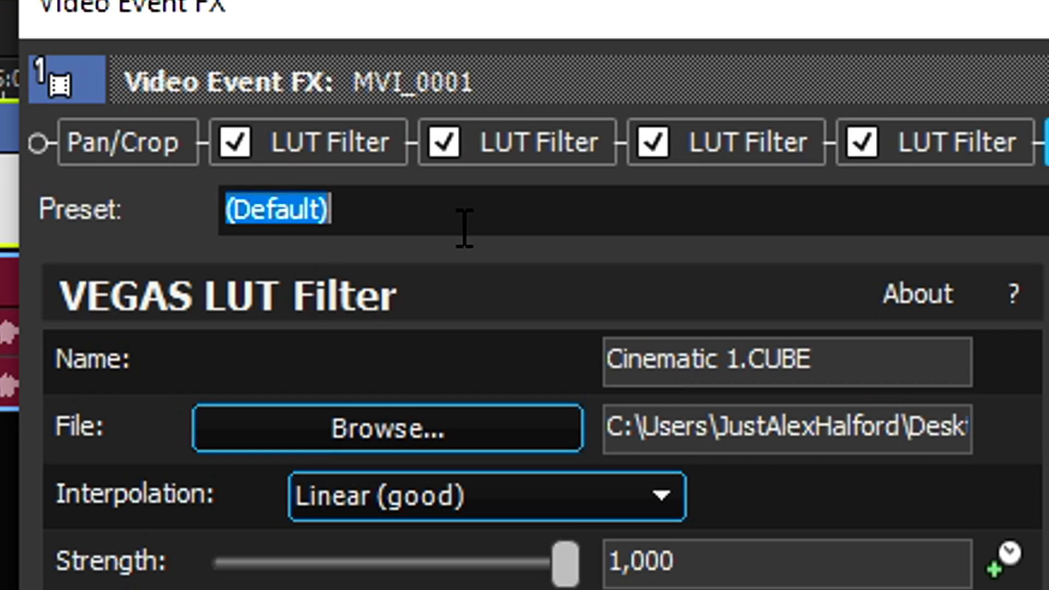
pyautogui.write('Woods')
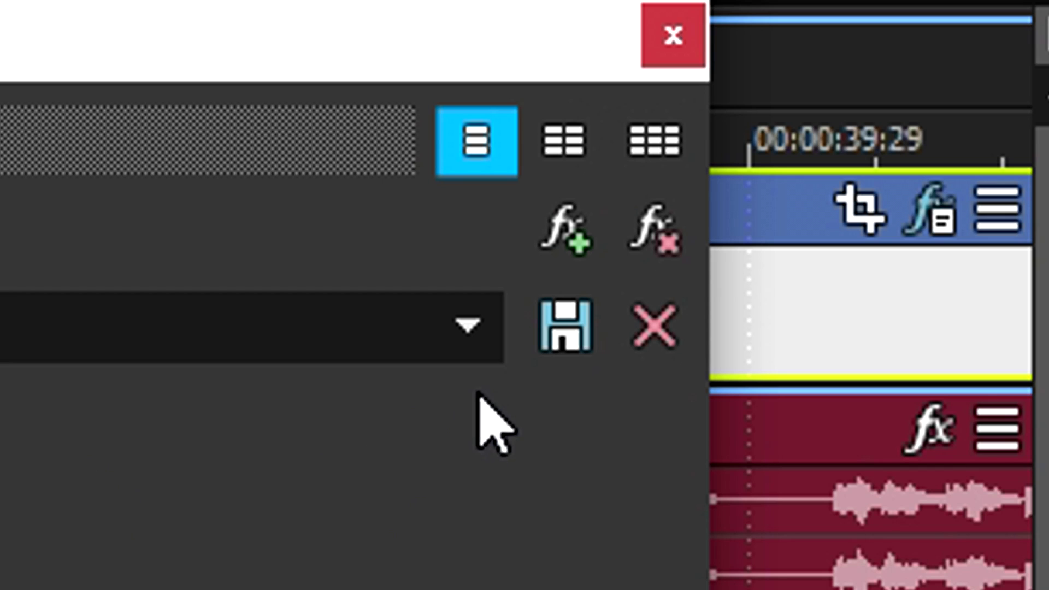
pyautogui.click(964, 395)
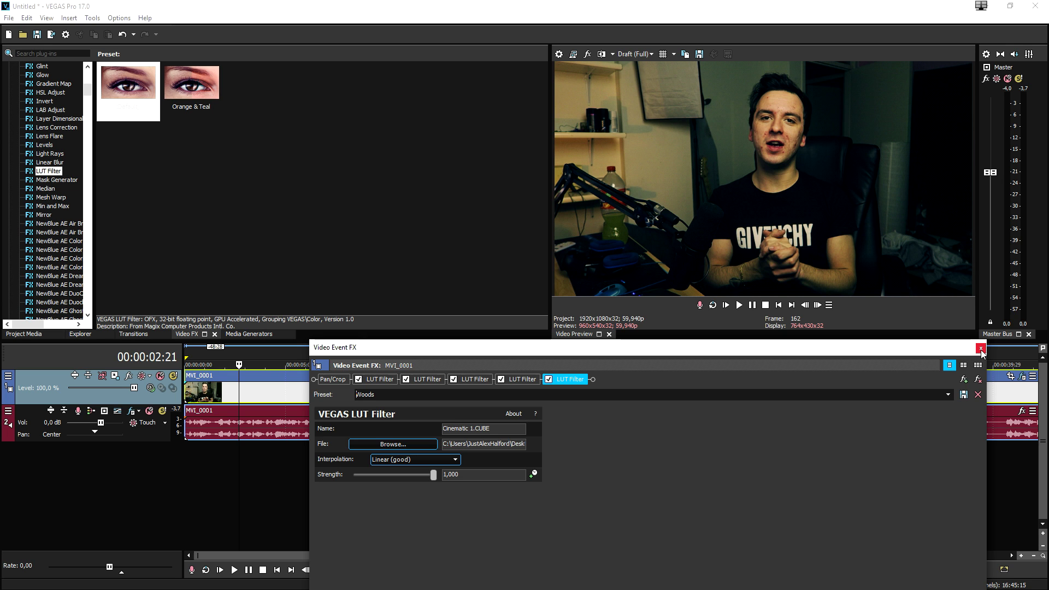
pyautogui.click(672, 37)
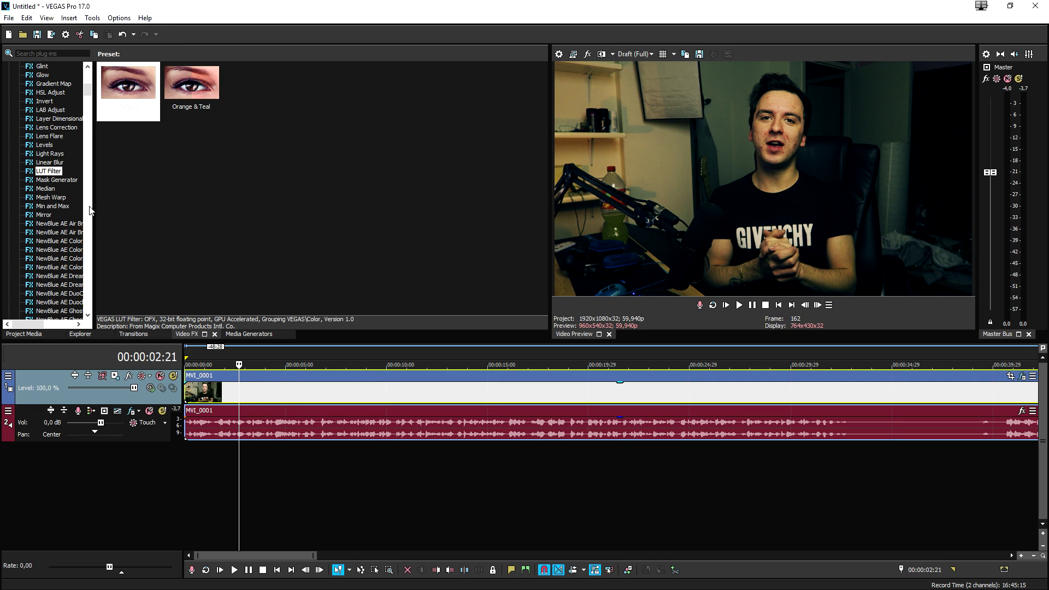
# Apply the Woods LUT Filter preset to the MVI_0001 video event
pyautogui.click(48, 171)
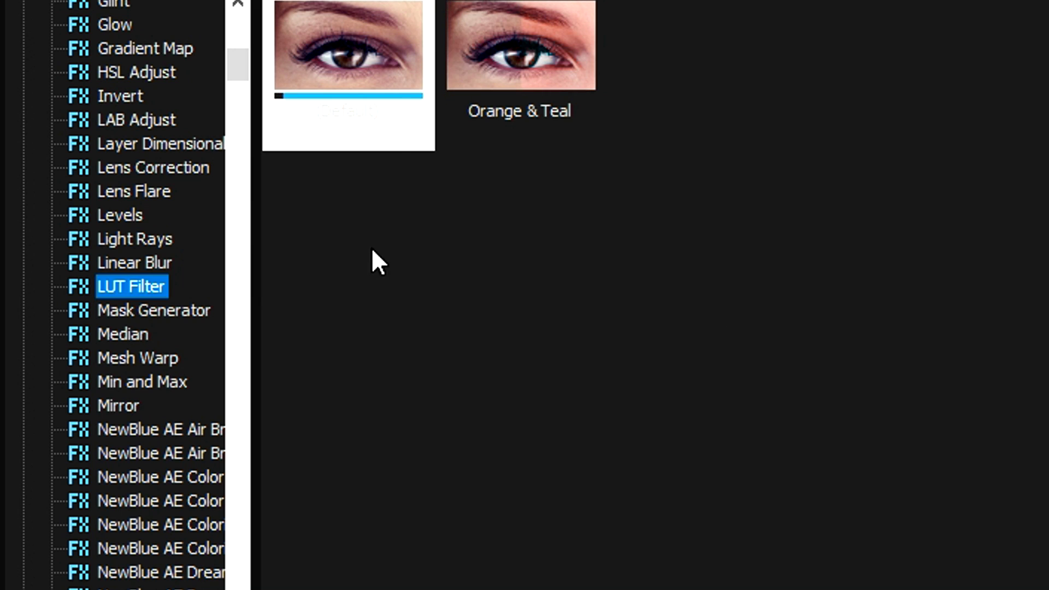
pyautogui.click(140, 261)
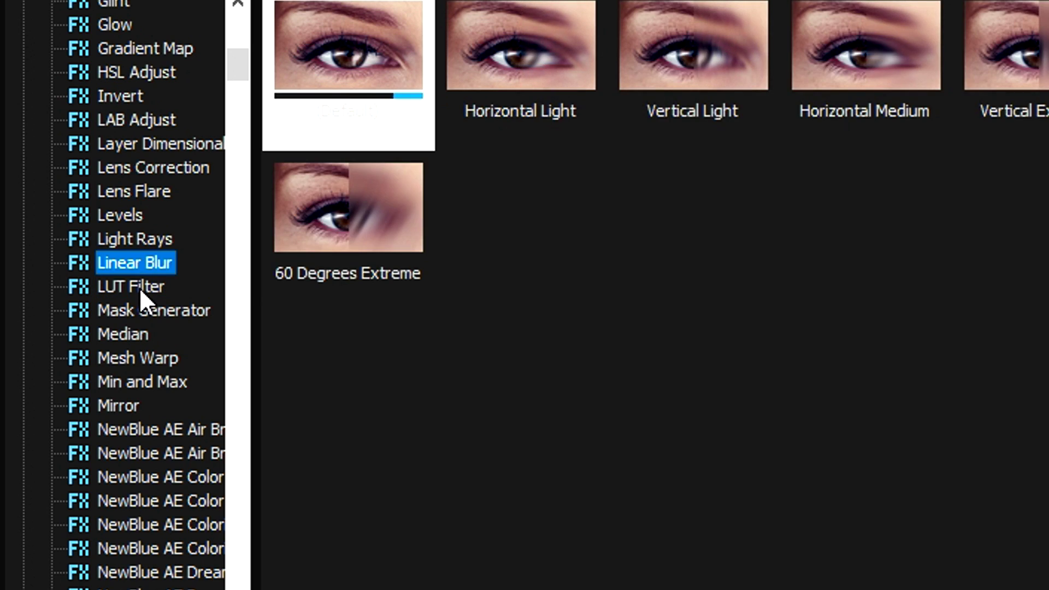
pyautogui.click(140, 288)
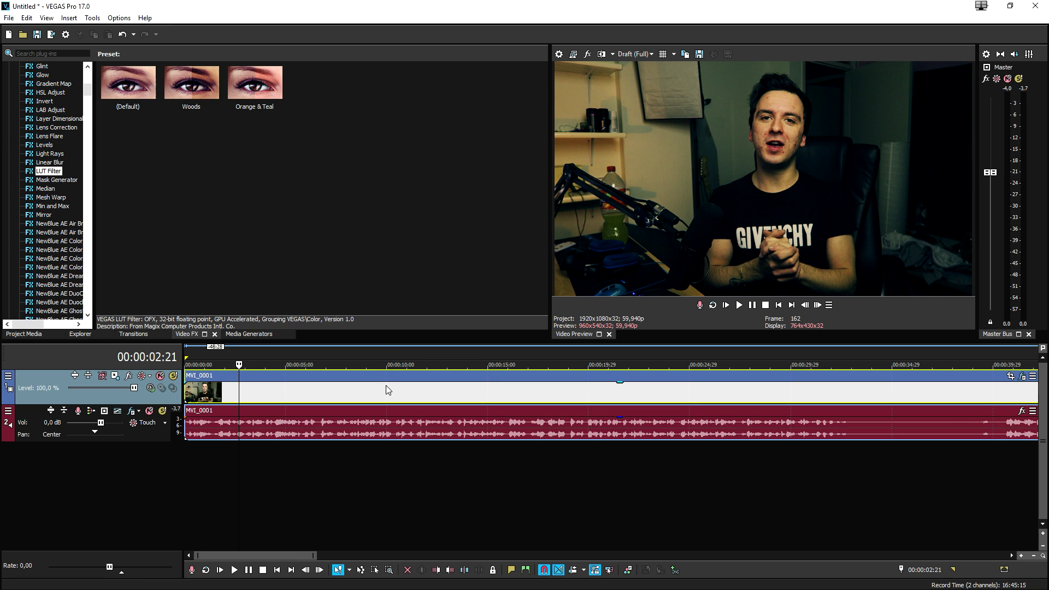
pyautogui.scroll(-1, 387, 391)
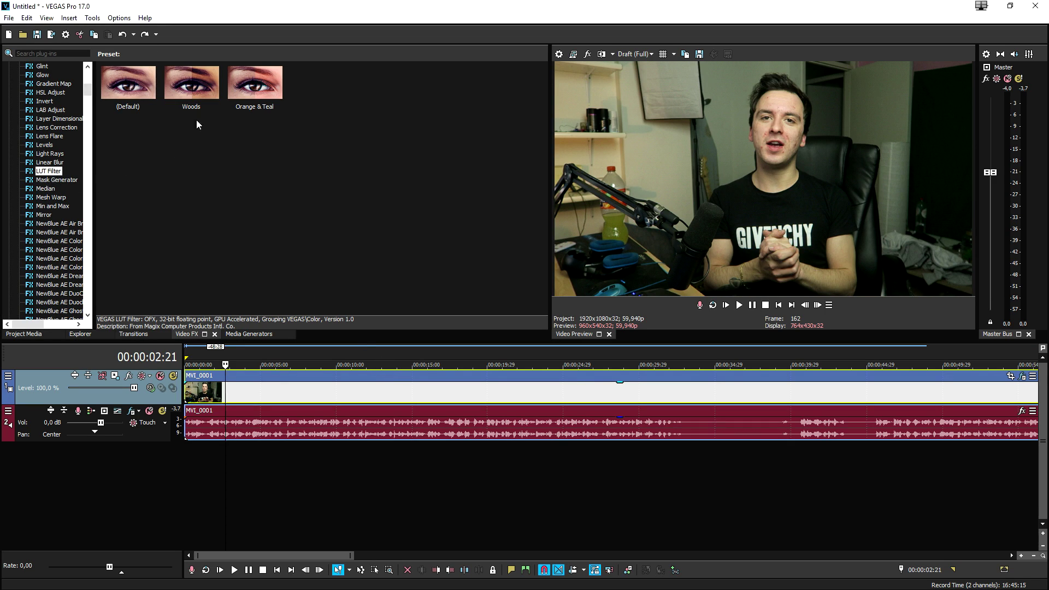
pyautogui.click(203, 99)
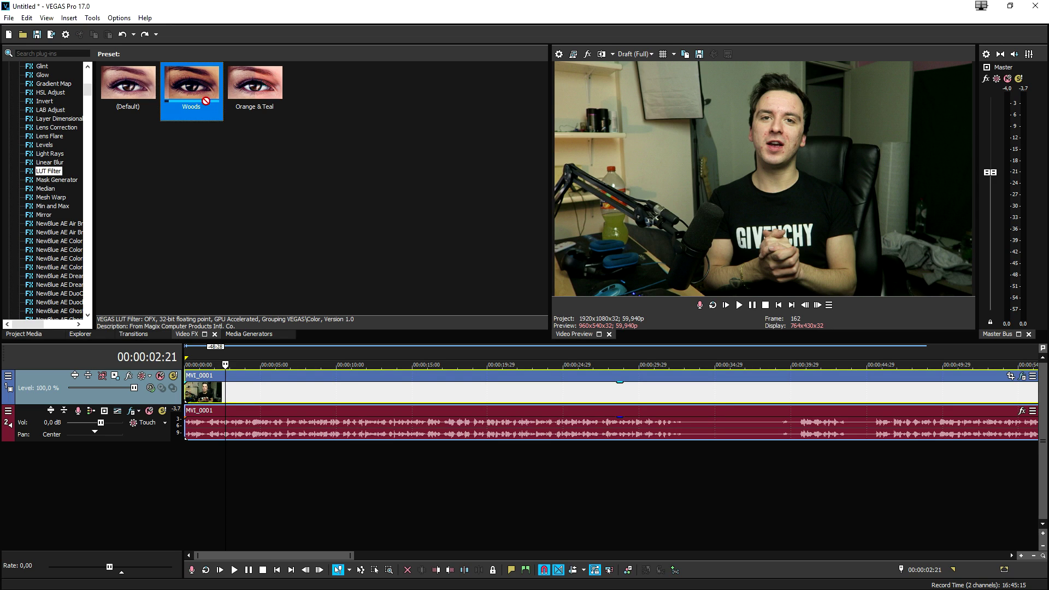
pyautogui.moveTo(304, 396); pyautogui.dragTo(303, 395)
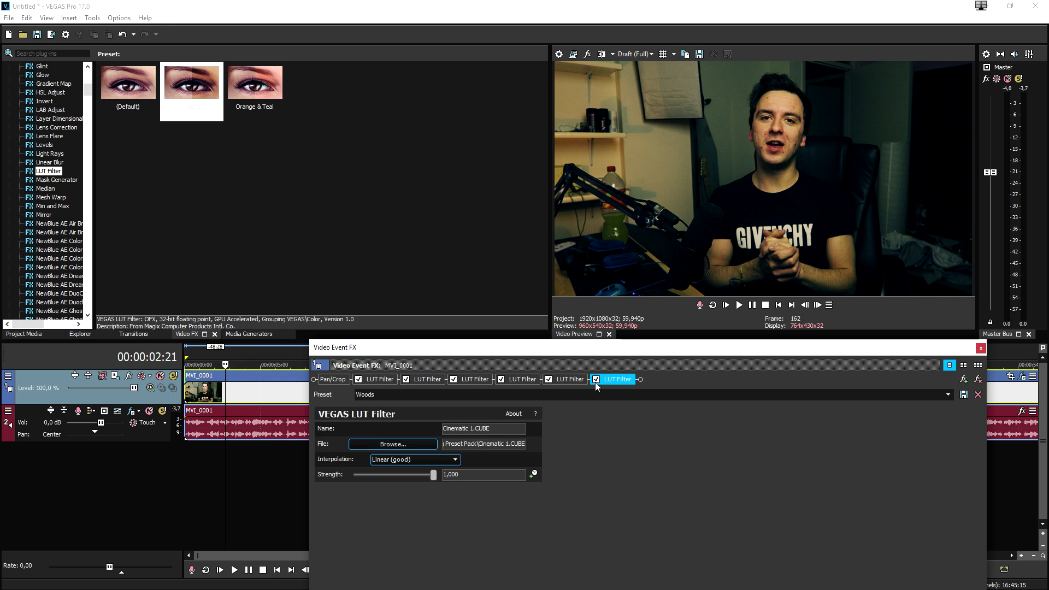
# Disable the last LUT Filter, close the effects window, and add a default LUT Filter
pyautogui.click(595, 378)
pyautogui.click(981, 347)
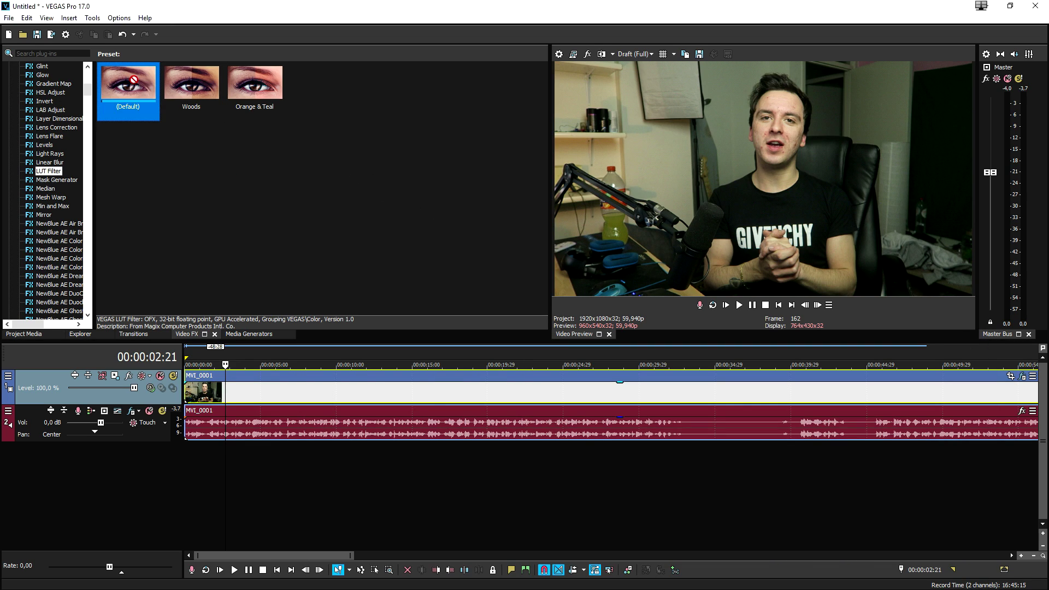
pyautogui.moveTo(128, 82); pyautogui.dragTo(377, 393)
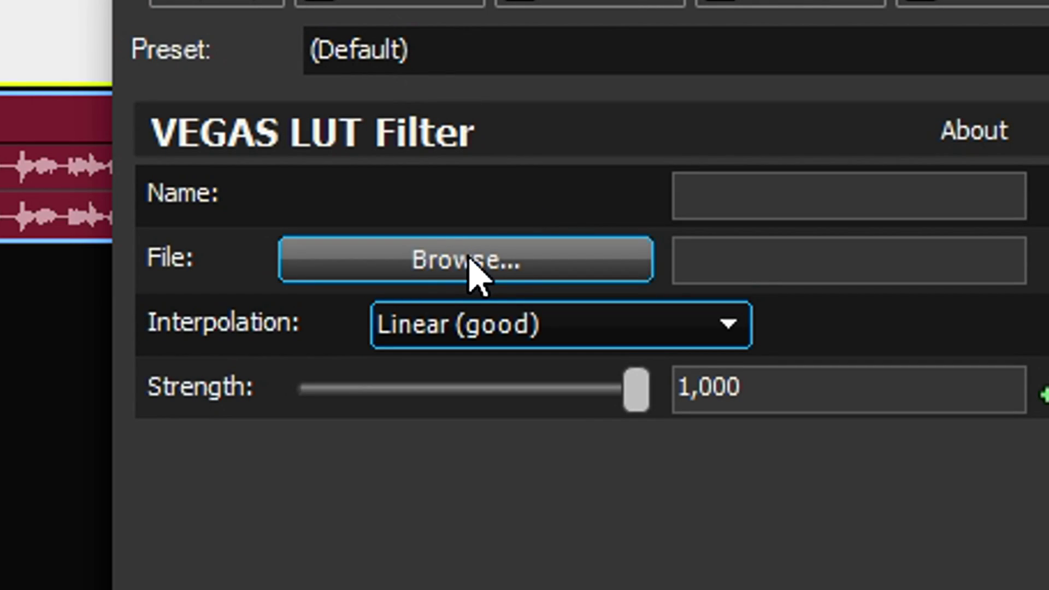
# Load Cinematic 7.CUBE, save it as the Yellow preset, and check the LUT Filter presets list
pyautogui.click(469, 270)
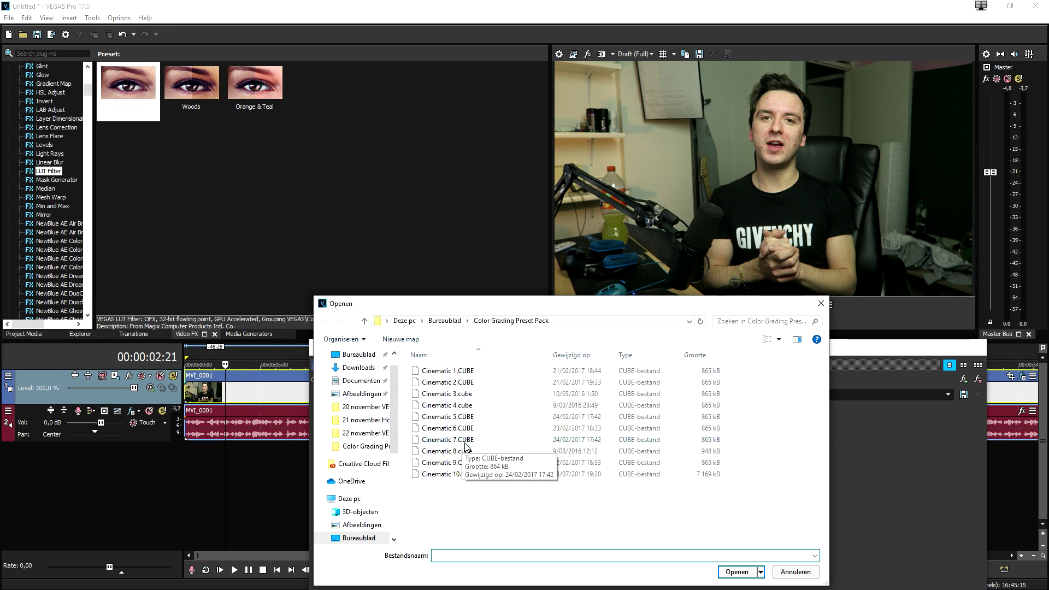
pyautogui.doubleClick(448, 439)
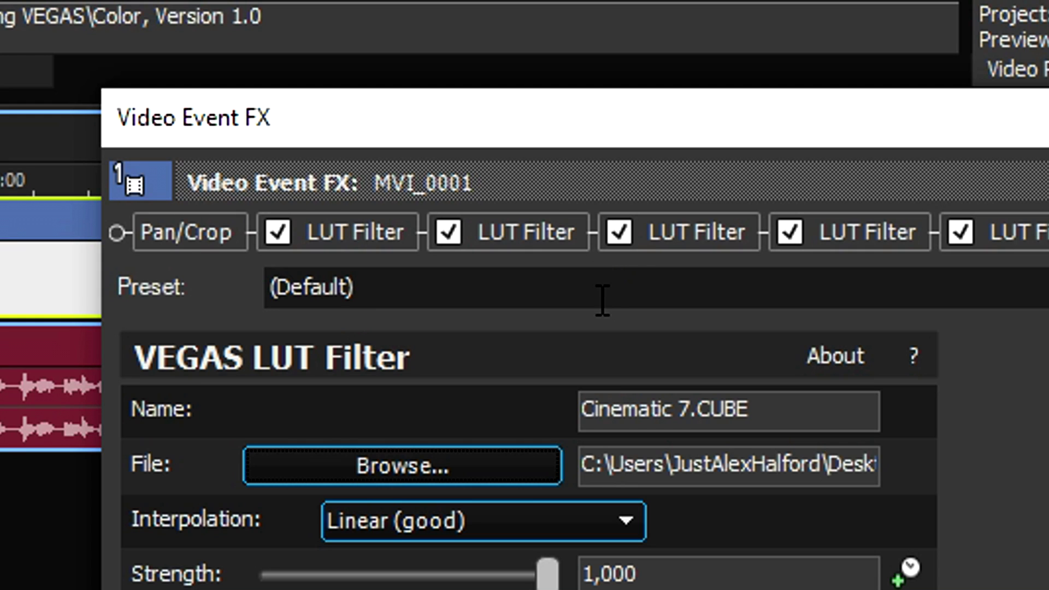
pyautogui.click(448, 396)
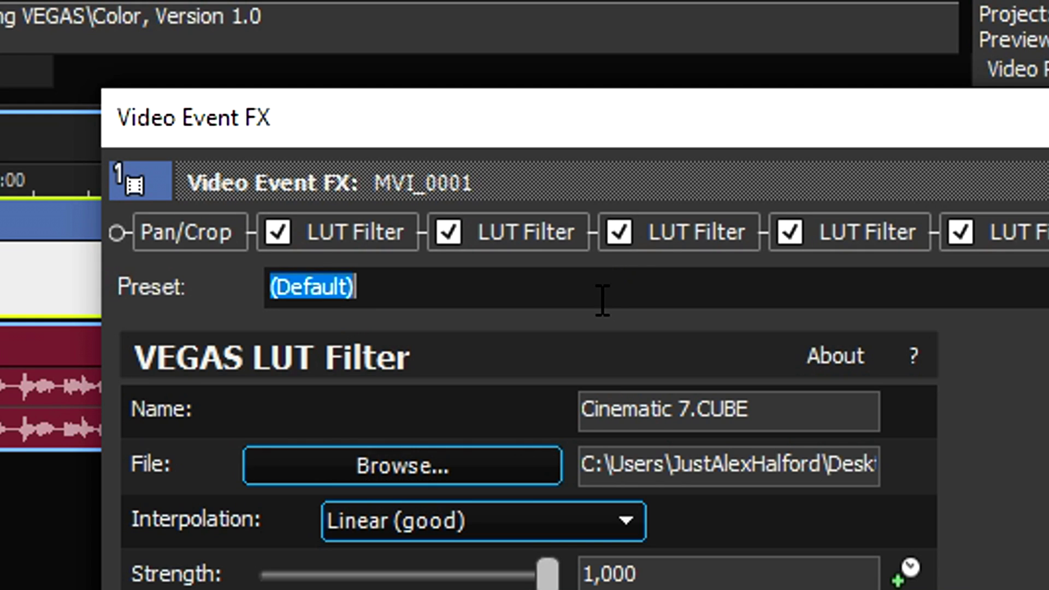
pyautogui.write('Yellow')
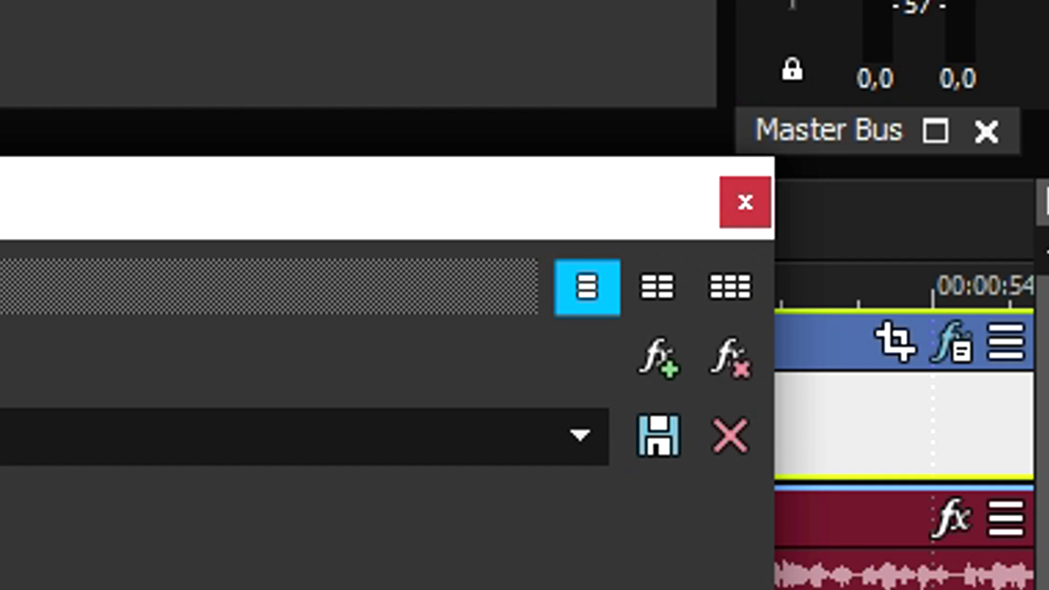
pyautogui.click(658, 436)
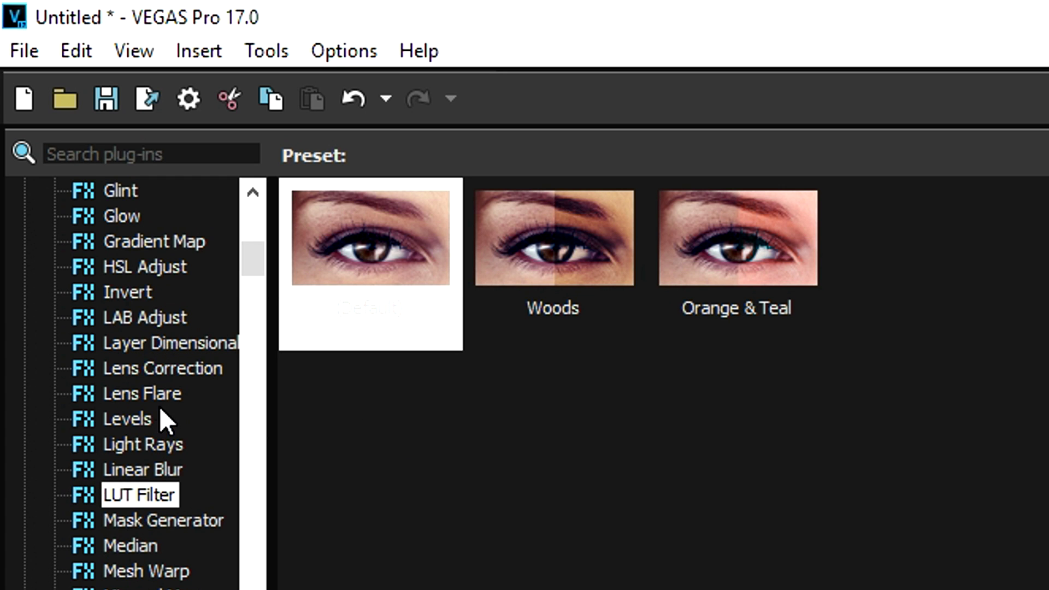
pyautogui.click(142, 394)
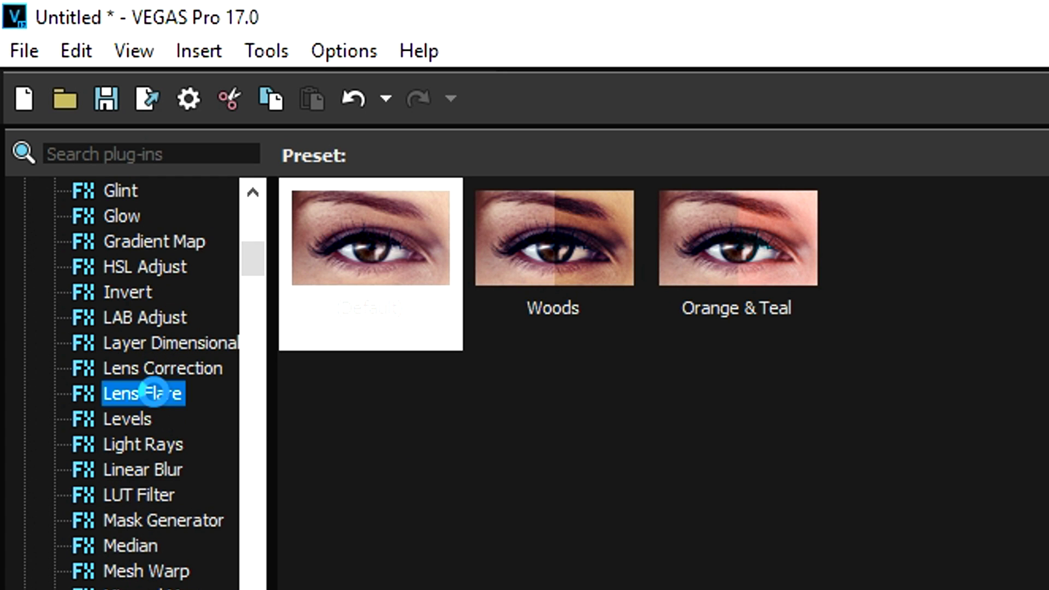
pyautogui.click(161, 496)
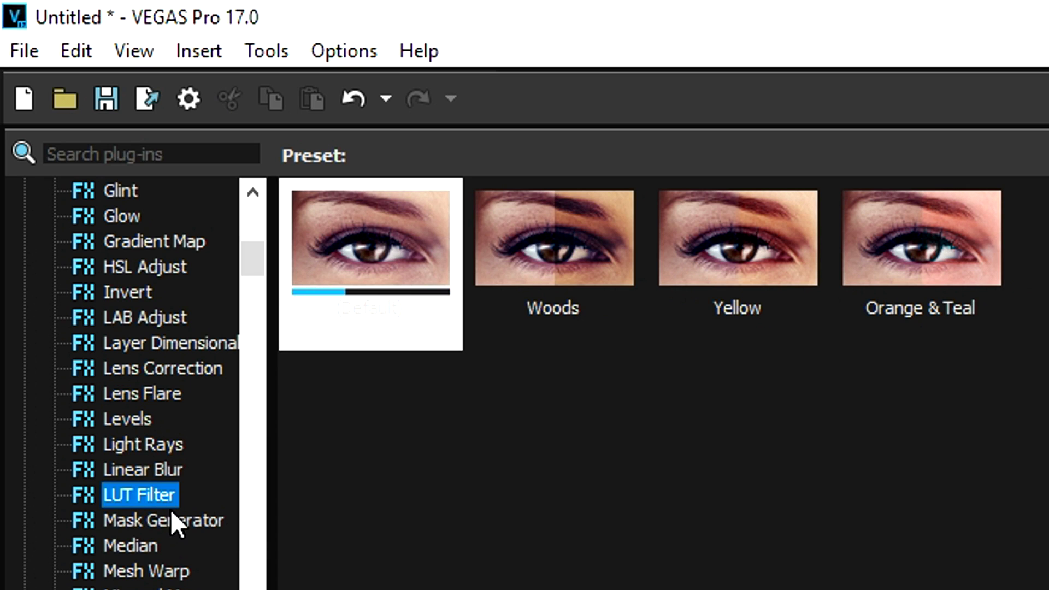